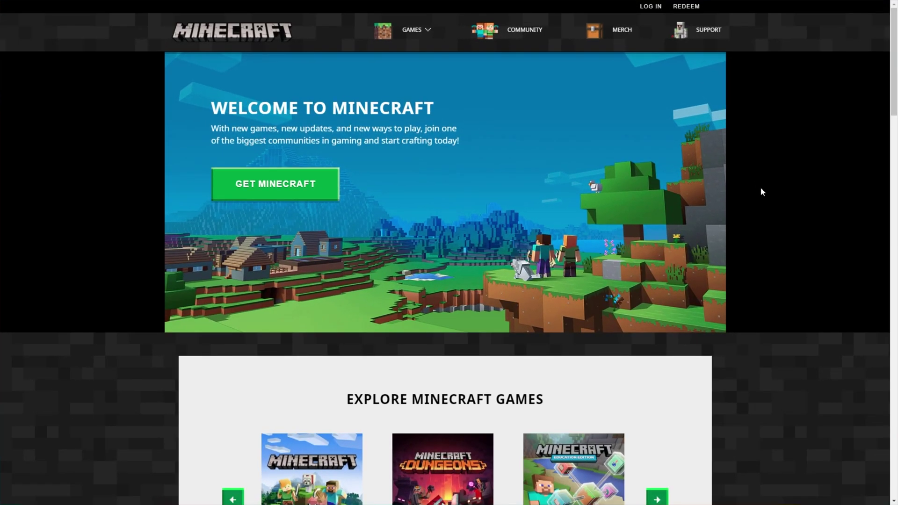
Log in to the Minecraft website with the existing Mojang account
click(653, 7)
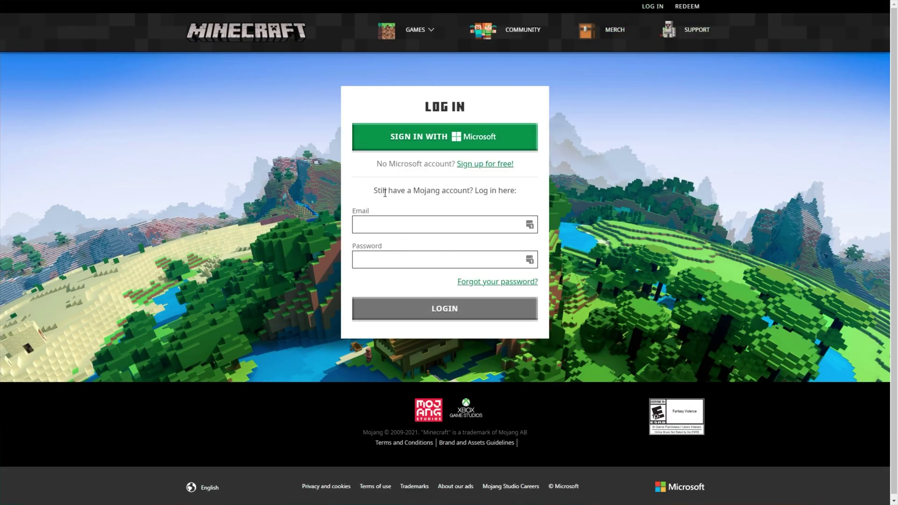
drag(374, 192, 518, 189)
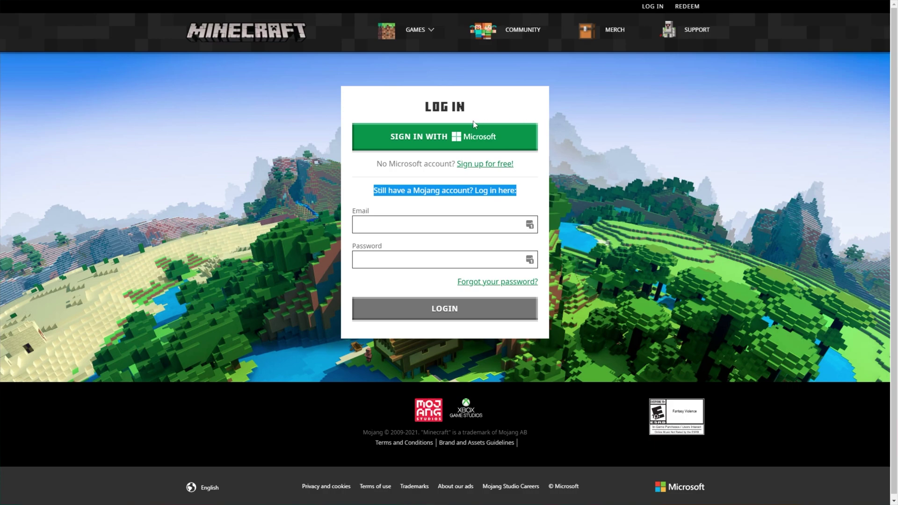
click(504, 141)
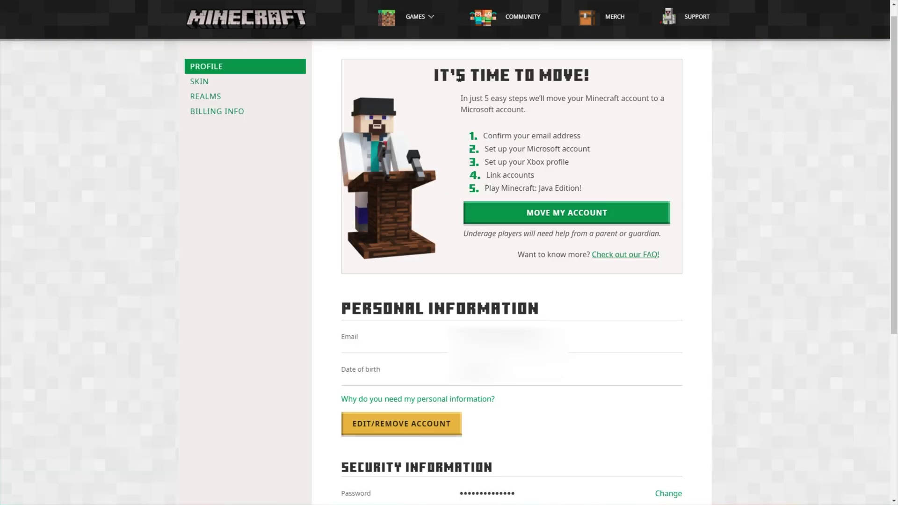
Start moving the Mojang account to a Microsoft account and request the email confirmation code
drag(431, 76, 611, 78)
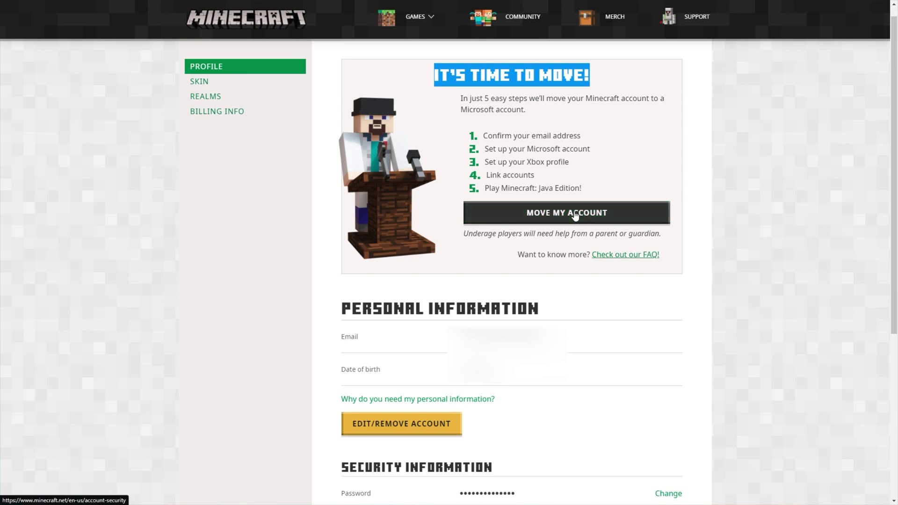
drag(485, 135, 588, 188)
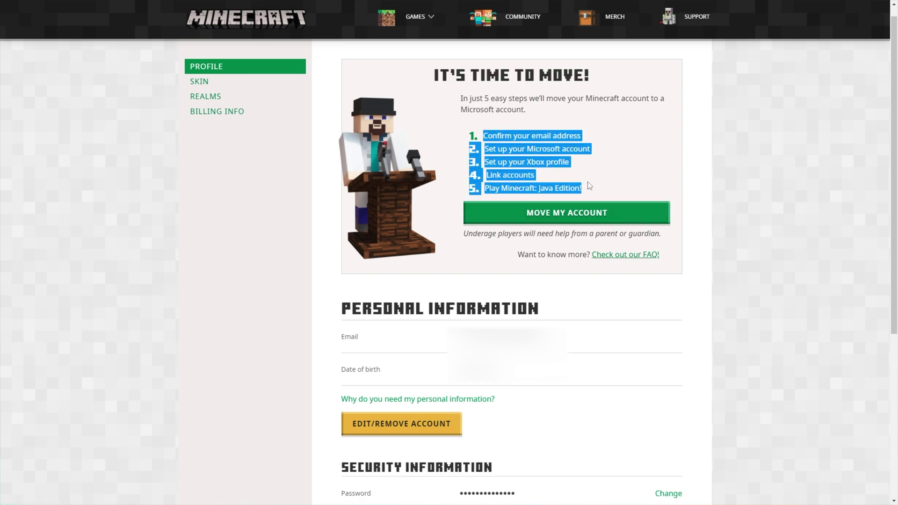
click(600, 205)
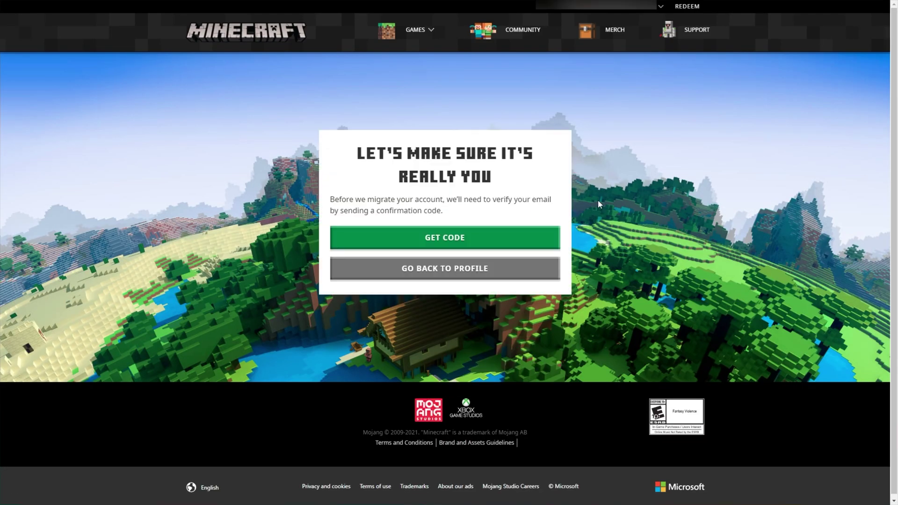
drag(346, 150, 434, 189)
click(434, 190)
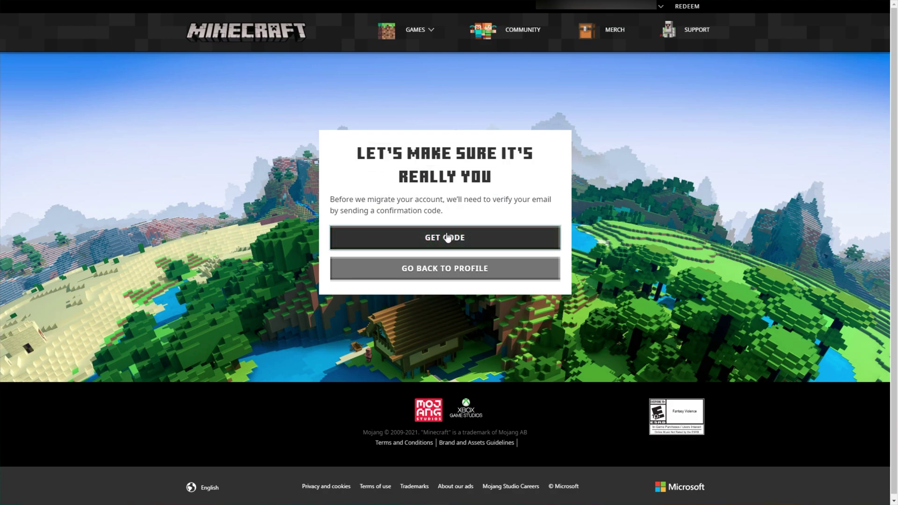
click(448, 237)
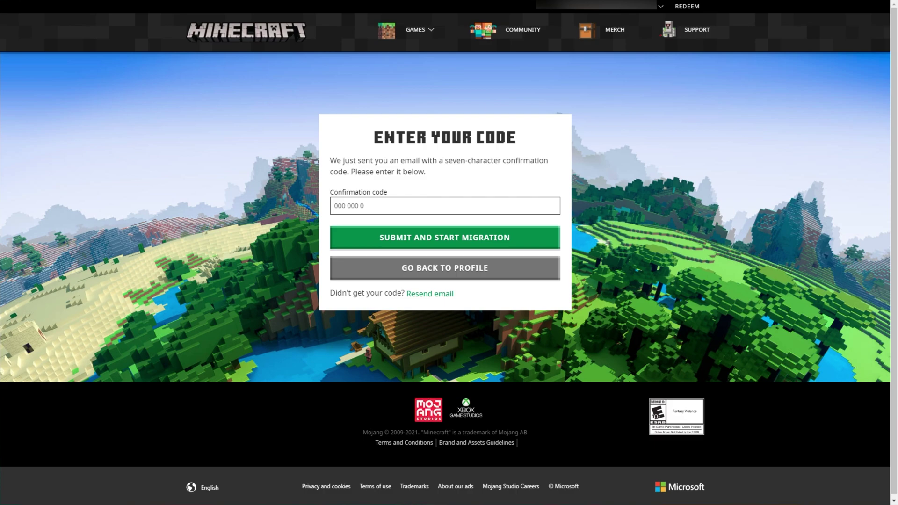
Enter the emailed confirmation code and submit it to start the migration
click(385, 209)
key(ctrl+v)
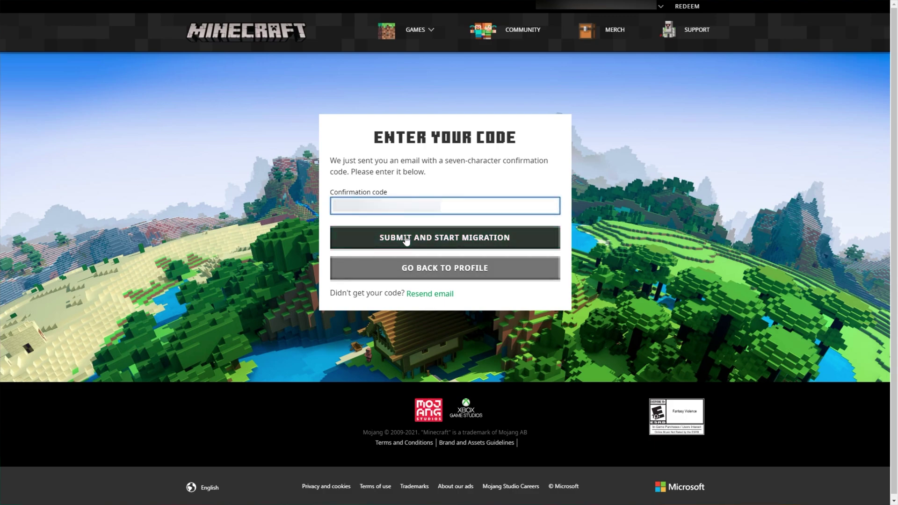
click(435, 247)
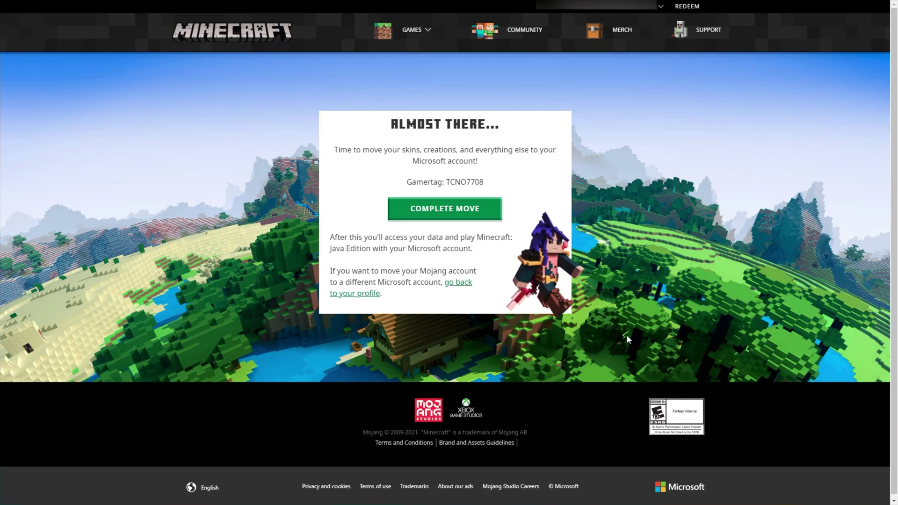
Check the target gamertag and the note on using a different Microsoft account, and complete the move
triple_click(526, 178)
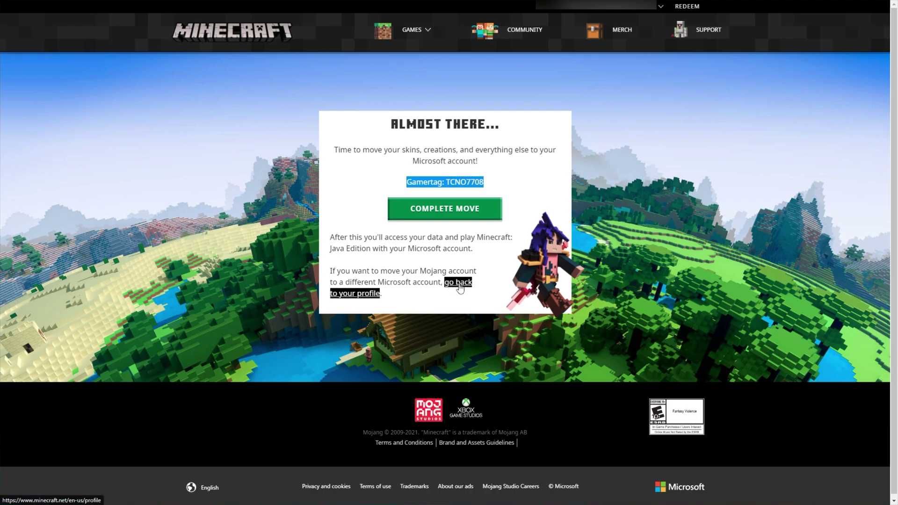
drag(383, 294, 330, 270)
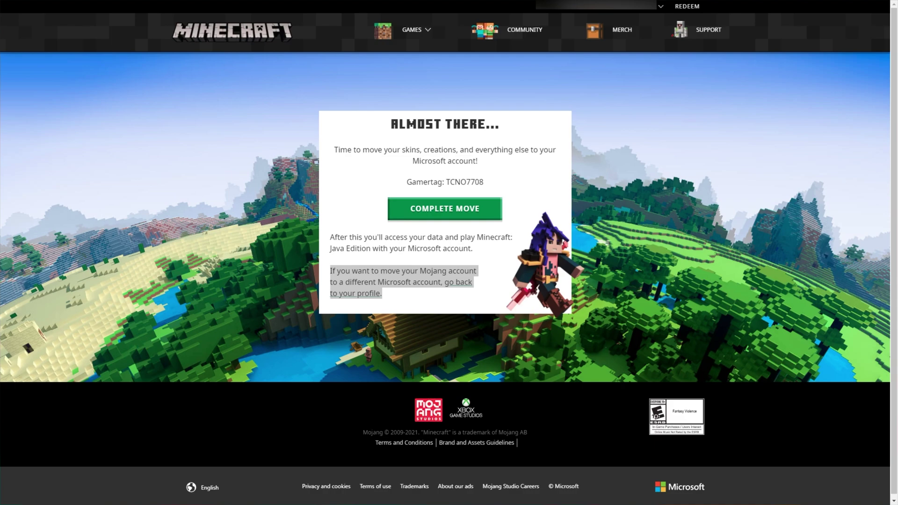
click(466, 230)
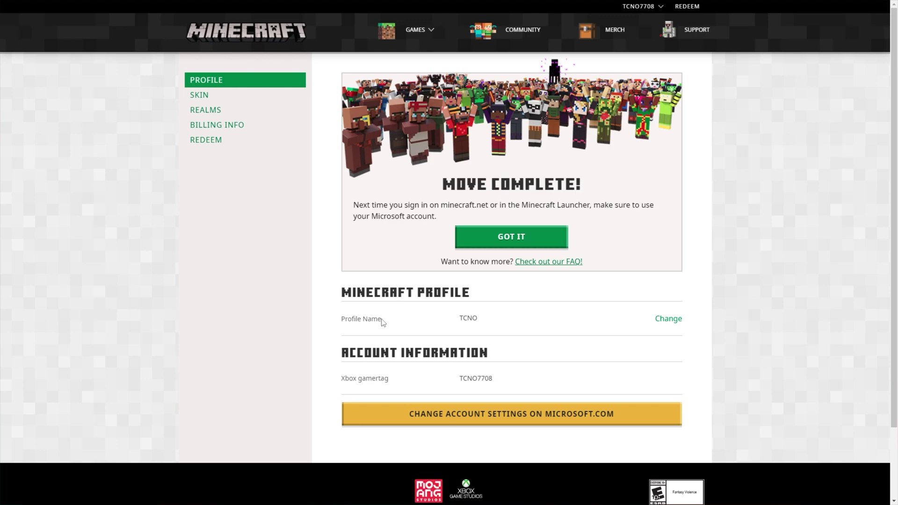
Examine the Minecraft profile name, the Xbox gamertag and the account settings option on the profile page
drag(384, 323, 342, 326)
drag(481, 326, 457, 323)
triple_click(355, 358)
drag(365, 382, 426, 392)
drag(489, 383, 459, 380)
click(541, 365)
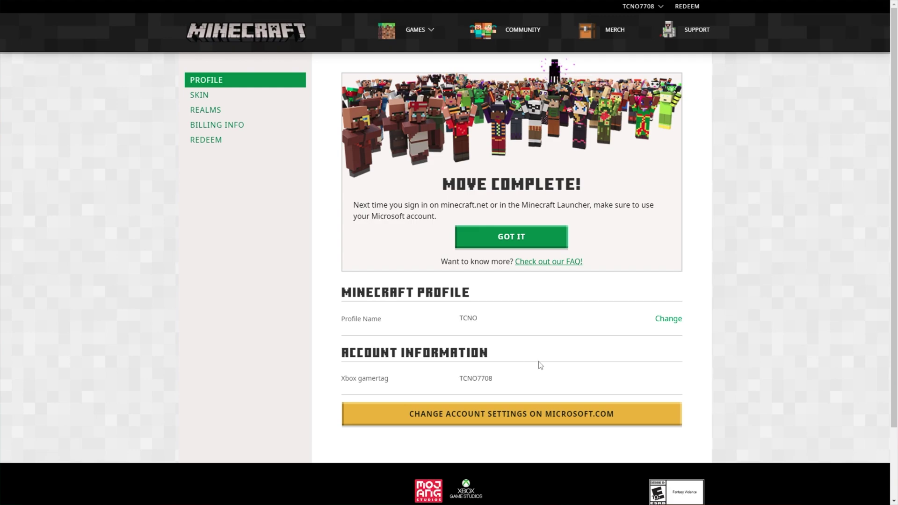
click(533, 416)
Equip the Migrator cape in the profile's skin settings
click(224, 96)
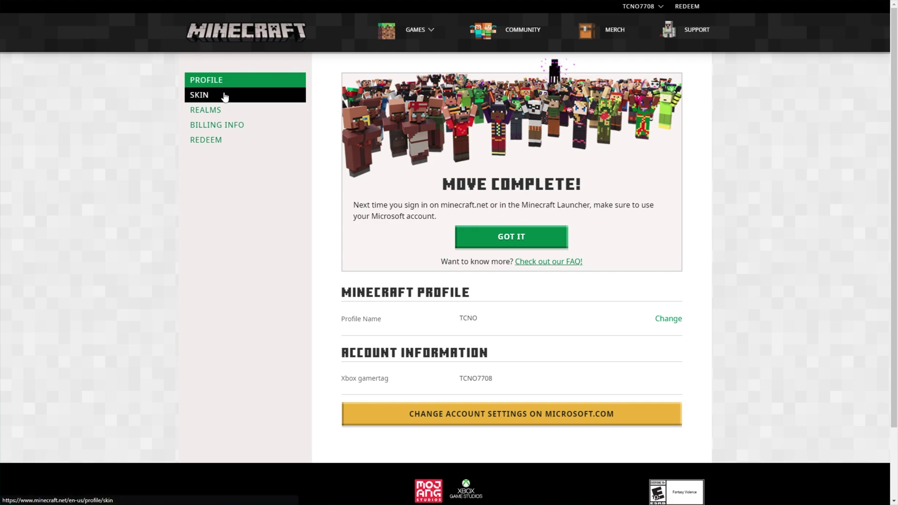
scroll(566, 176, down, 10)
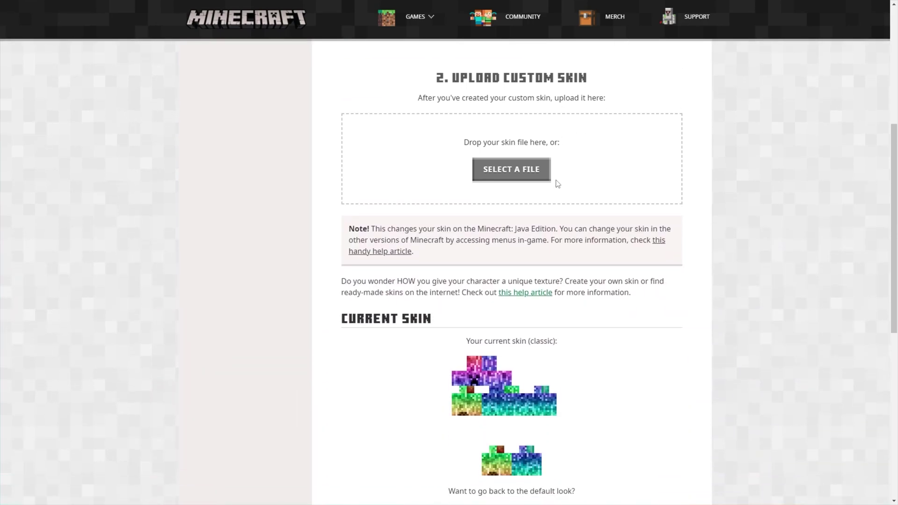
scroll(556, 187, down, 3)
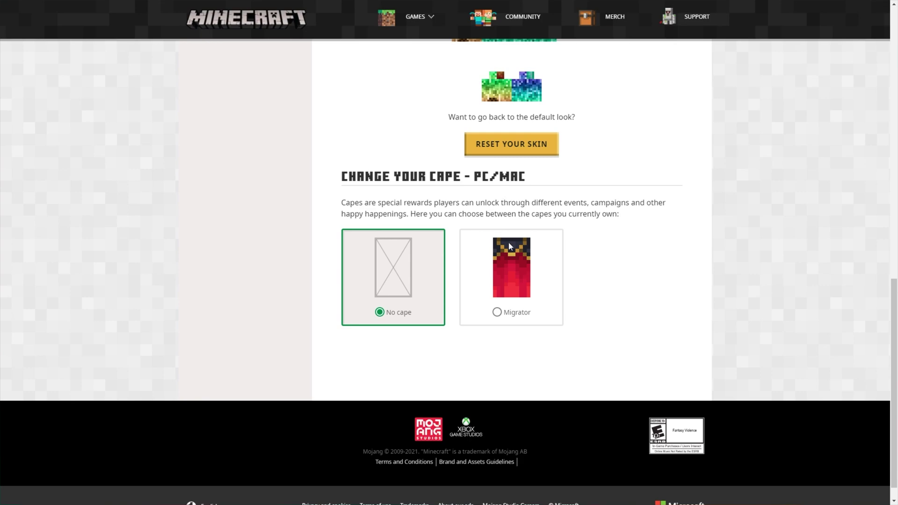
click(511, 261)
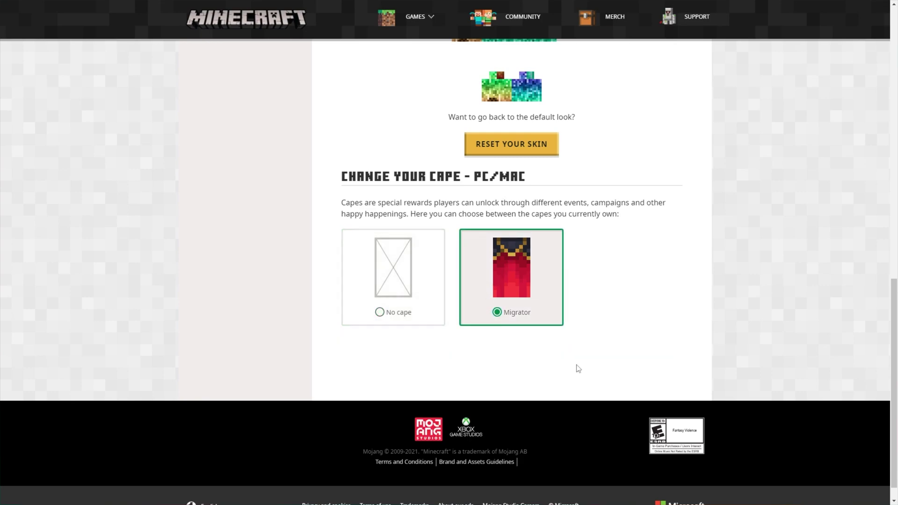
Log out of the Minecraft website and reopen its login page
scroll(578, 369, up, 15)
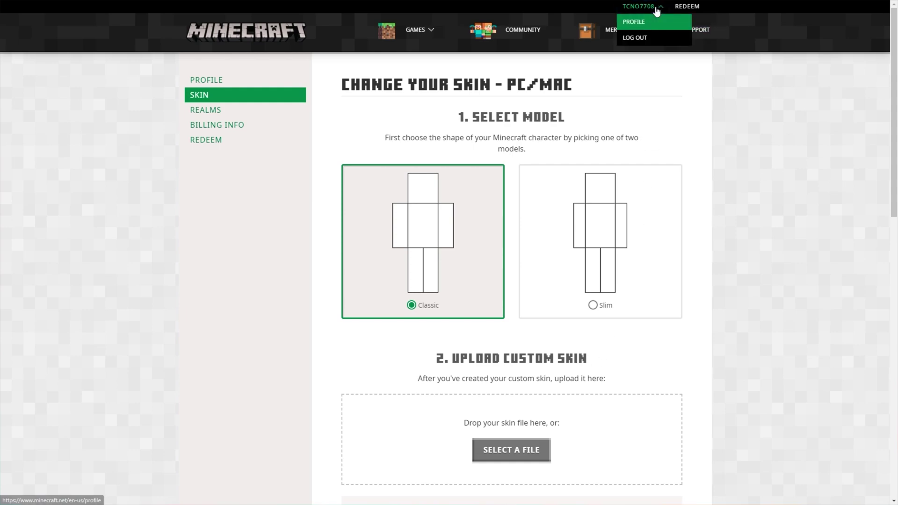
click(635, 37)
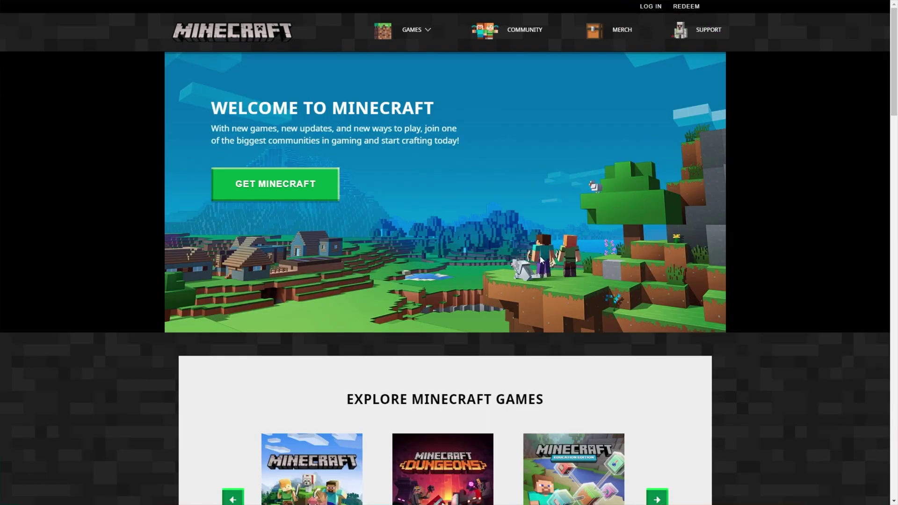
click(650, 7)
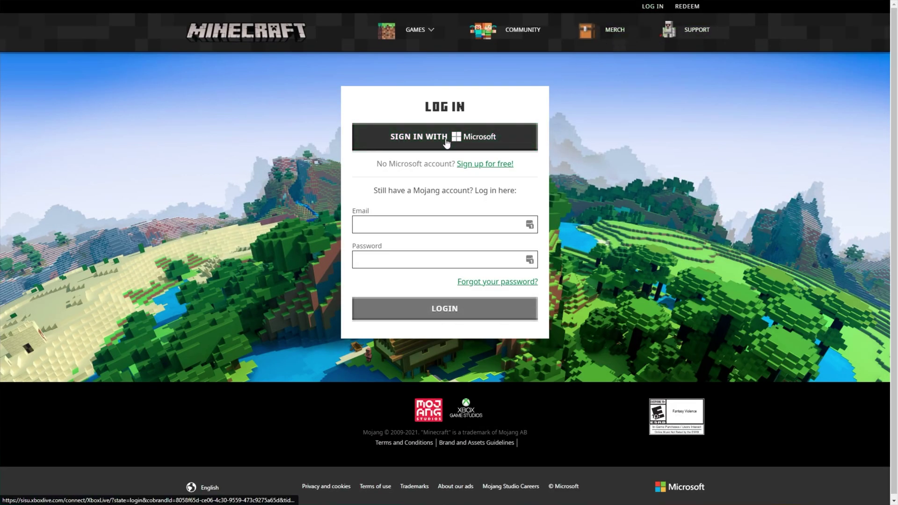
Try logging in with the migrated Mojang account, and choose the Microsoft sign-in instead
drag(372, 191, 535, 225)
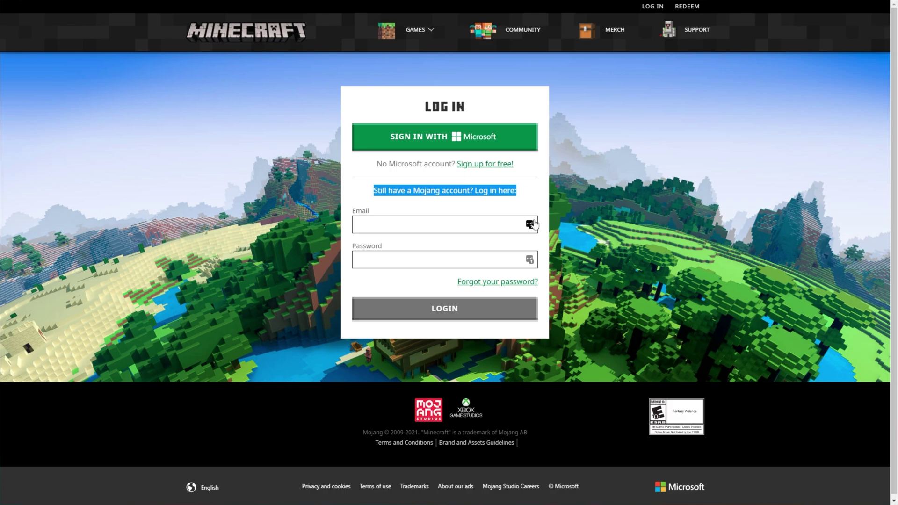
click(531, 226)
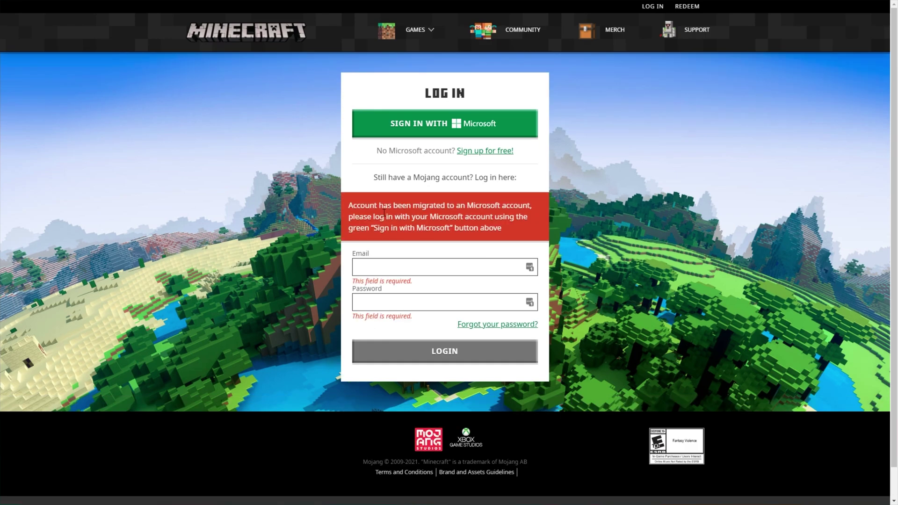
drag(364, 204, 512, 206)
drag(373, 228, 434, 229)
double_click(497, 217)
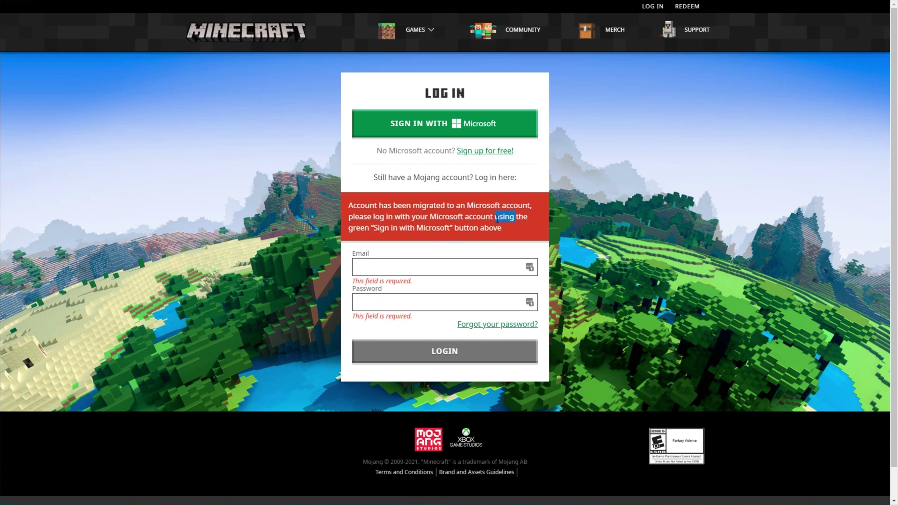
click(445, 128)
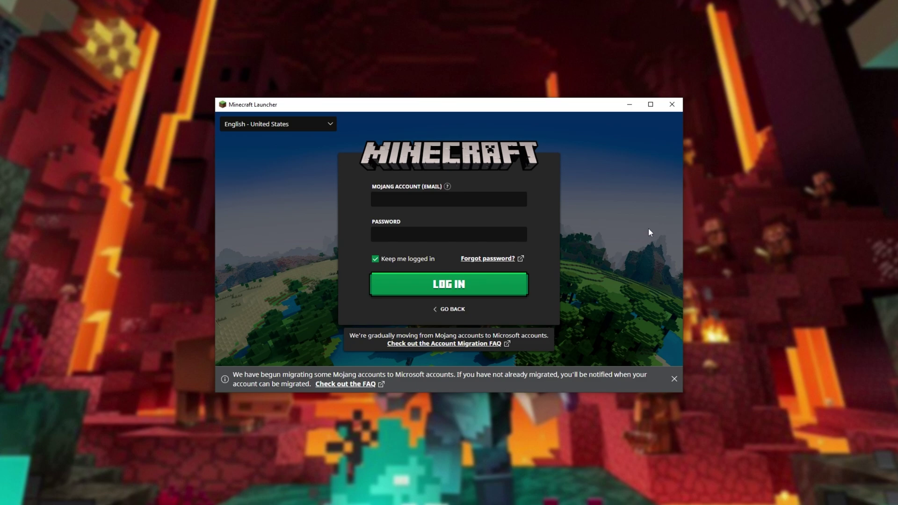
In the Minecraft Launcher, add the migrated account through Microsoft login and continue with the offered Xbox profile
click(445, 309)
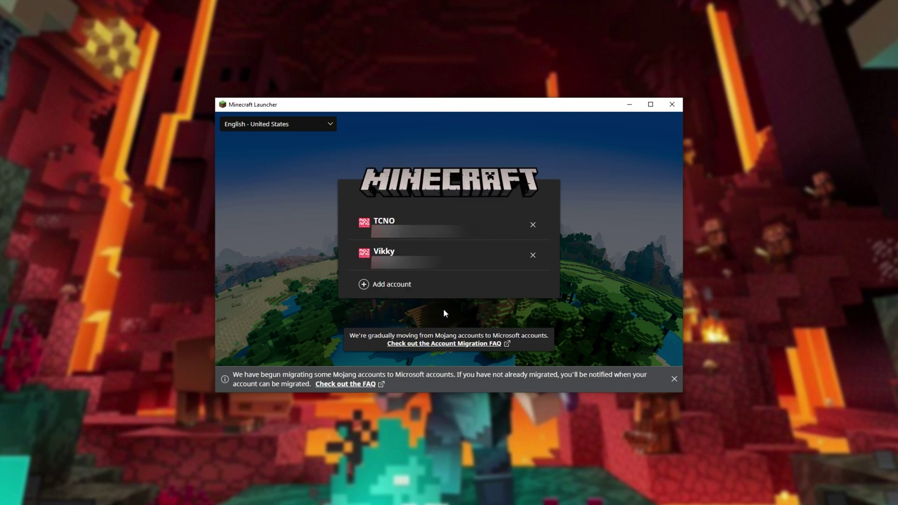
click(404, 284)
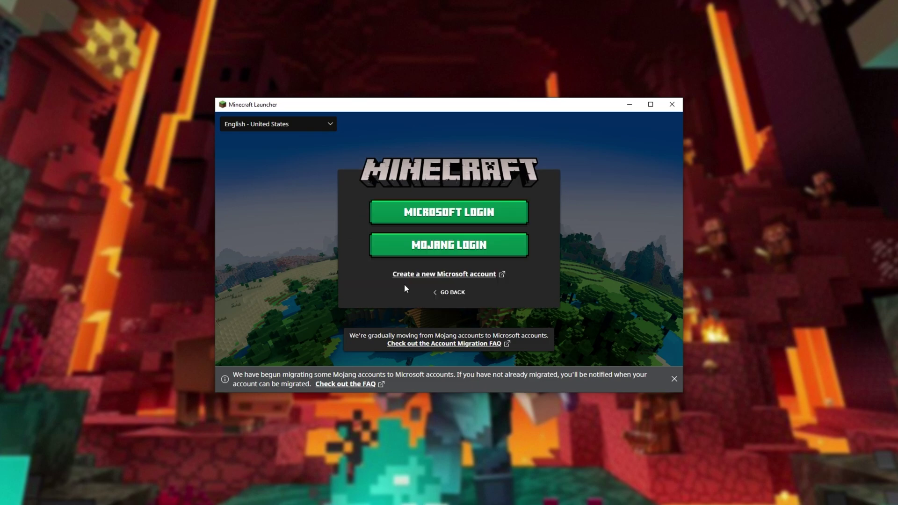
click(462, 212)
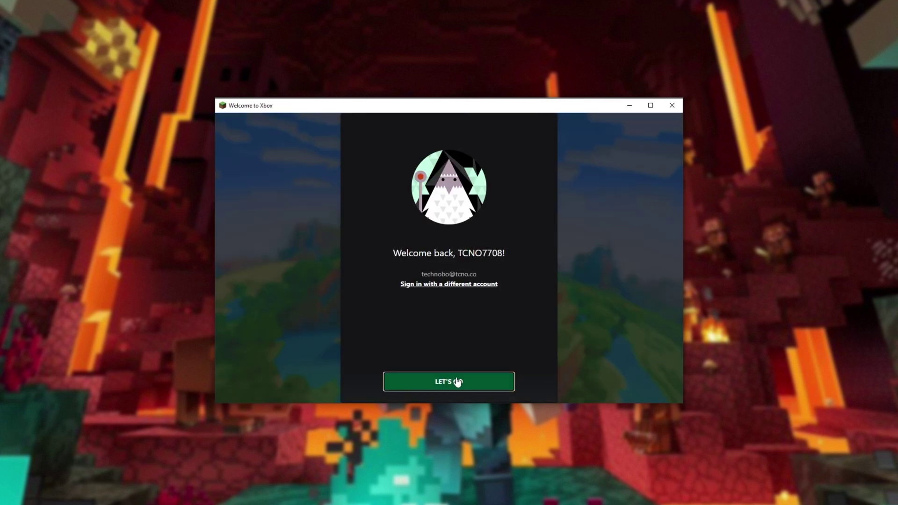
click(458, 383)
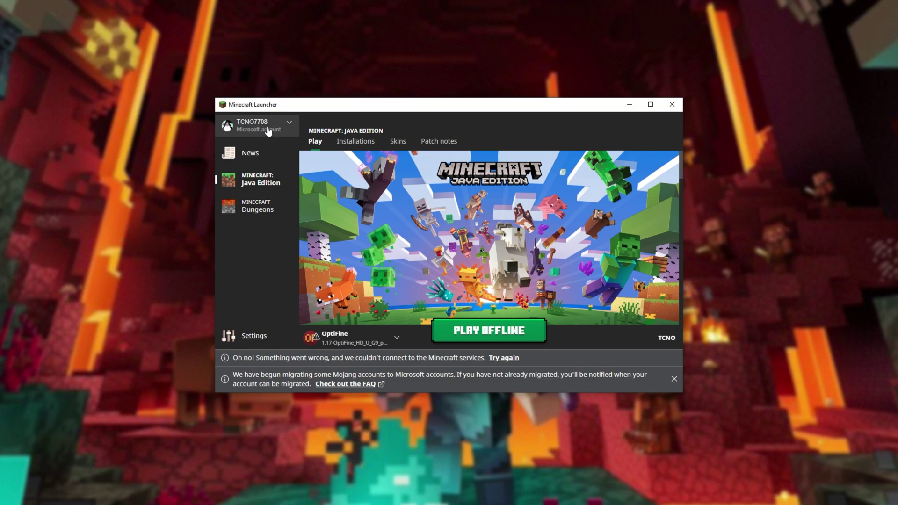
Remove the old TCNO Mojang account from the launcher's list of all accounts
click(289, 128)
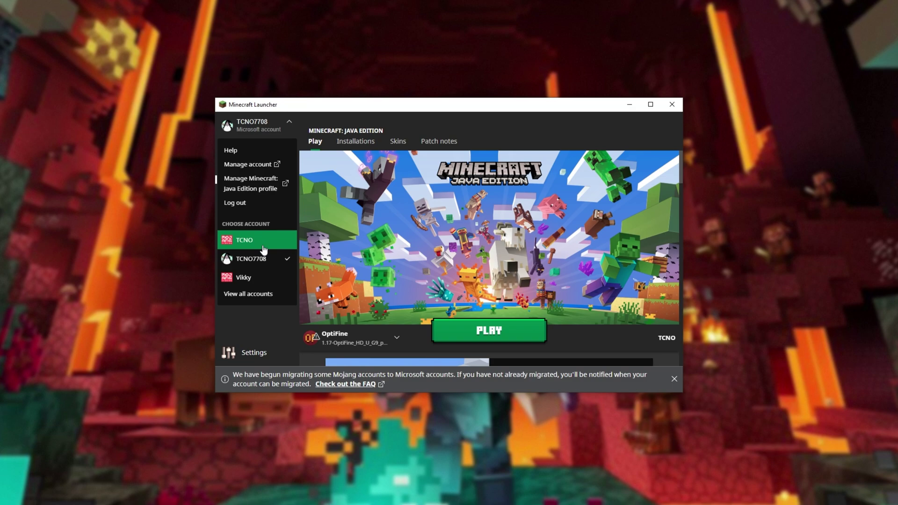
click(262, 295)
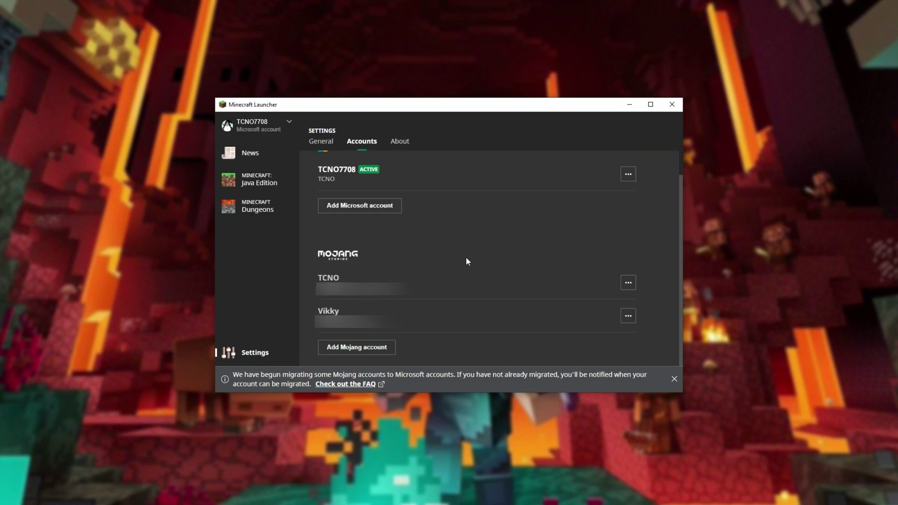
click(628, 282)
click(613, 317)
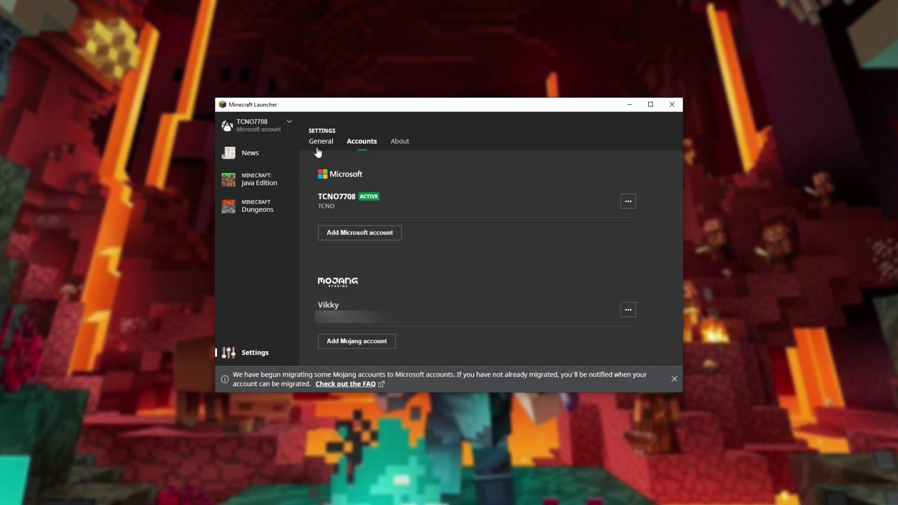
Return to the Java Edition play page, dismiss the account migration notice and look over the page
click(260, 181)
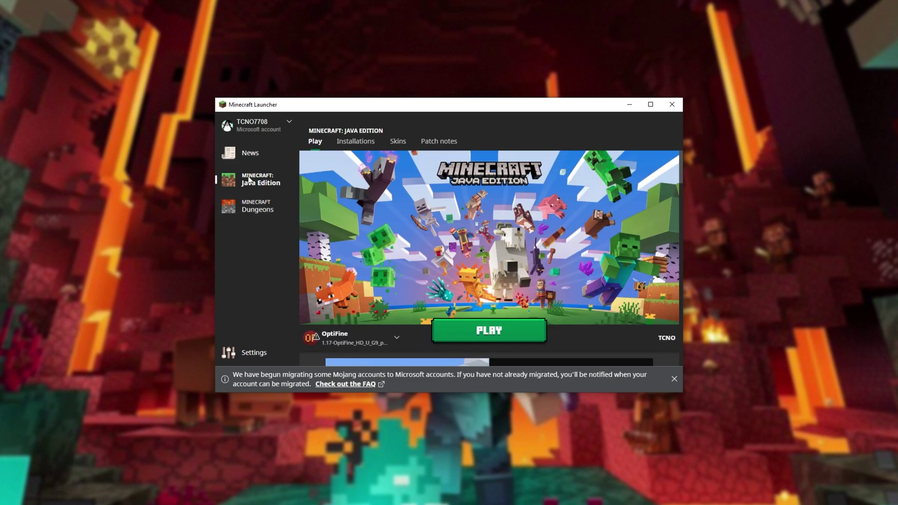
click(674, 379)
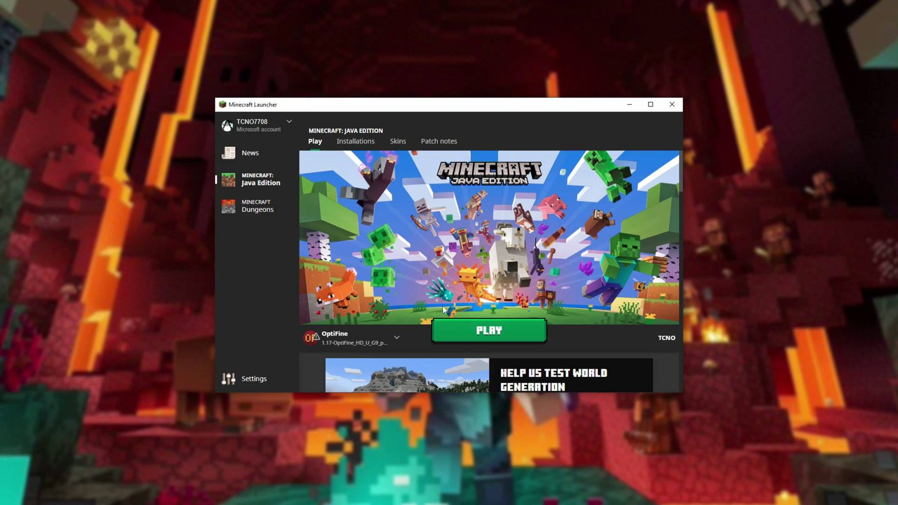
scroll(443, 309, down, 10)
scroll(442, 308, up, 10)
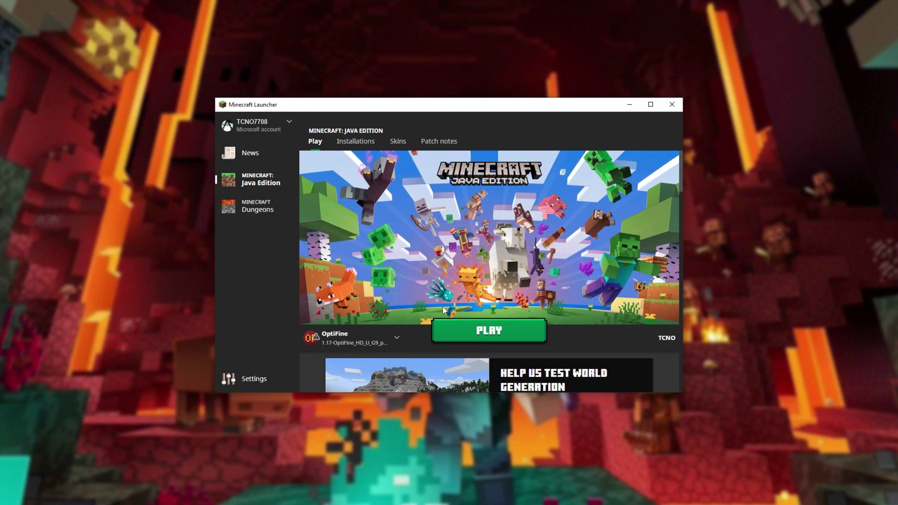